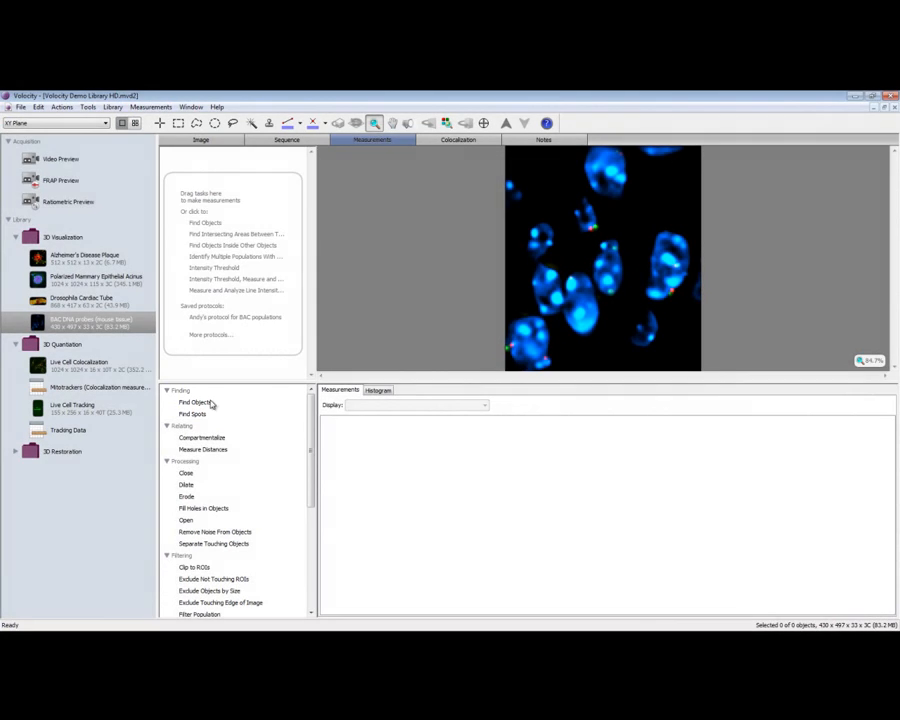
# Add a Find Objects task to the measurement protocol and set its channel to FITC (DCI: 22 its, x100 FITC).
pyautogui.moveTo(212, 403); pyautogui.dragTo(224, 314)
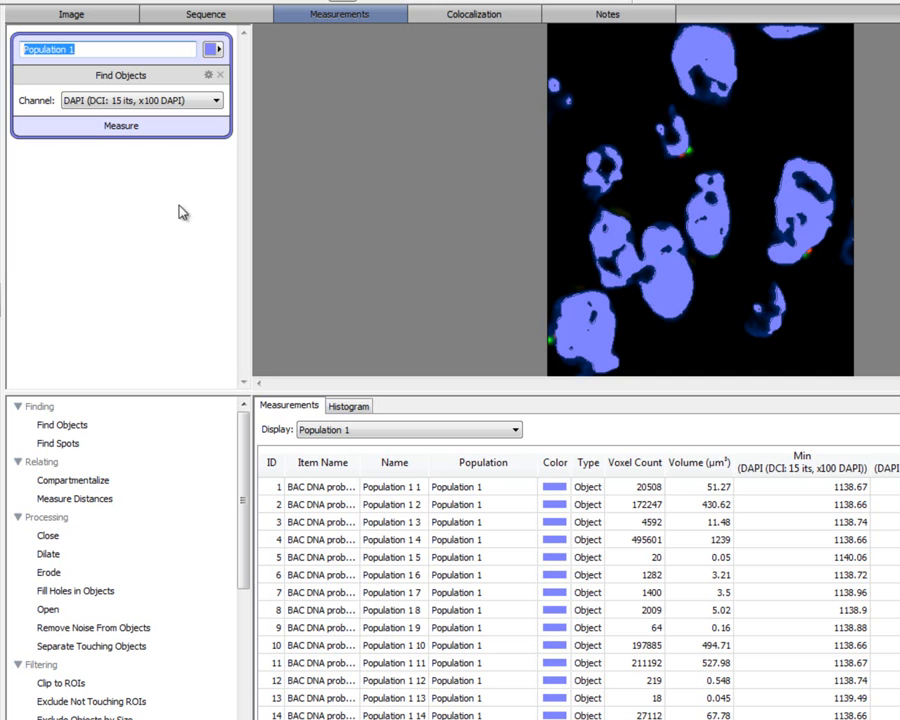
pyautogui.click(219, 105)
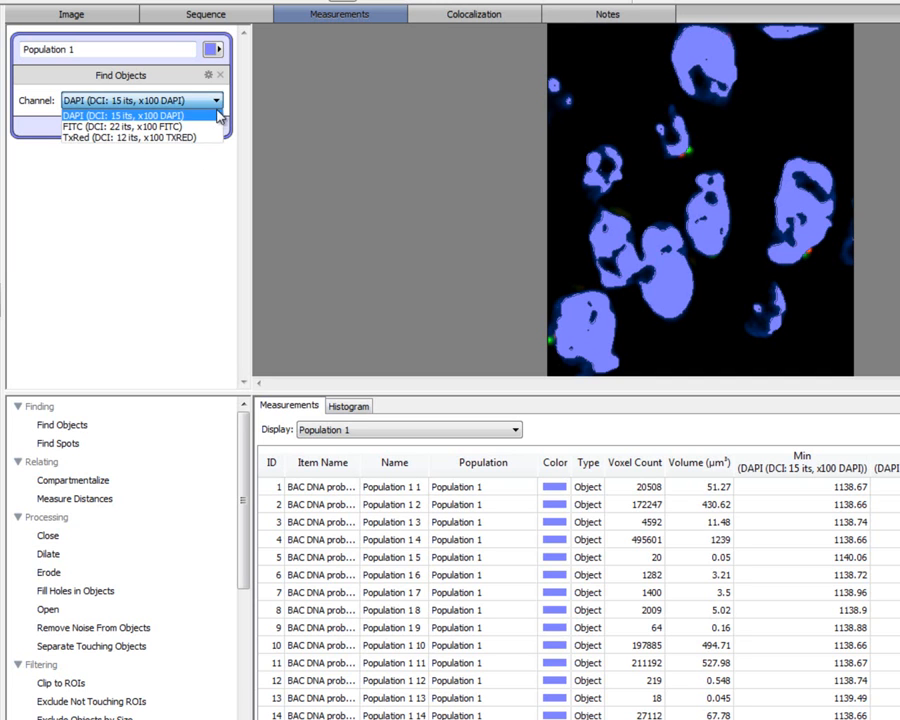
pyautogui.click(215, 128)
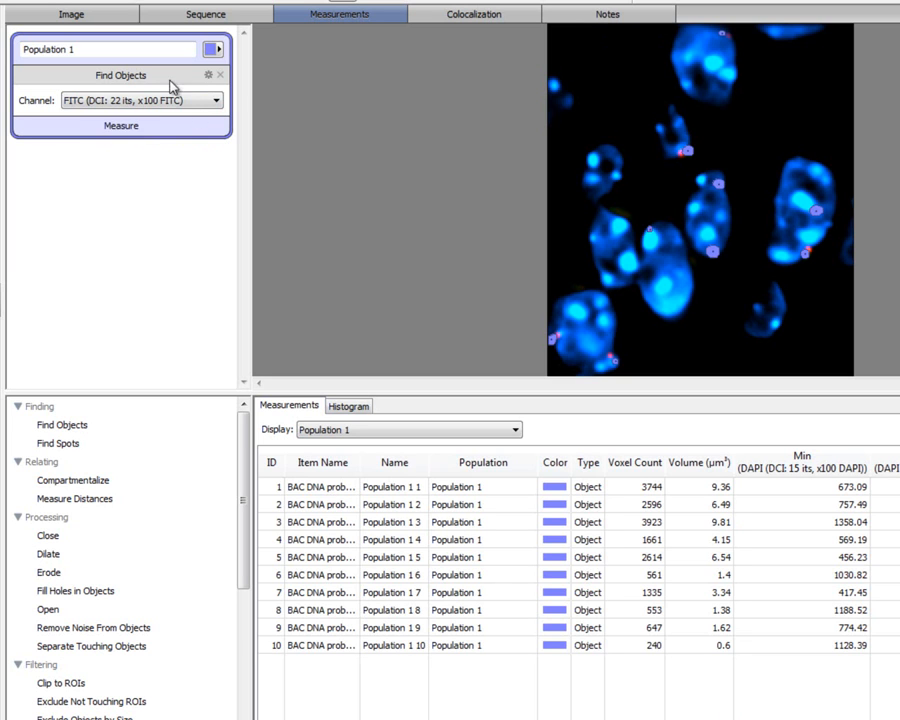
# Name the FITC population "Green BAC DNA Probe" and set its color to pink.
pyautogui.click(161, 49)
pyautogui.press('BackSpace')
pyautogui.press('BackSpace')
pyautogui.press('BackSpace')
pyautogui.press('BackSpace')
pyautogui.press('BackSpace')
pyautogui.press('BackSpace')
pyautogui.press('BackSpace')
pyautogui.press('BackSpace')
pyautogui.press('BackSpace')
pyautogui.press('BackSpace')
pyautogui.press('BackSpace')
pyautogui.press('BackSpace')
pyautogui.write('Green BAC DNA Probe')
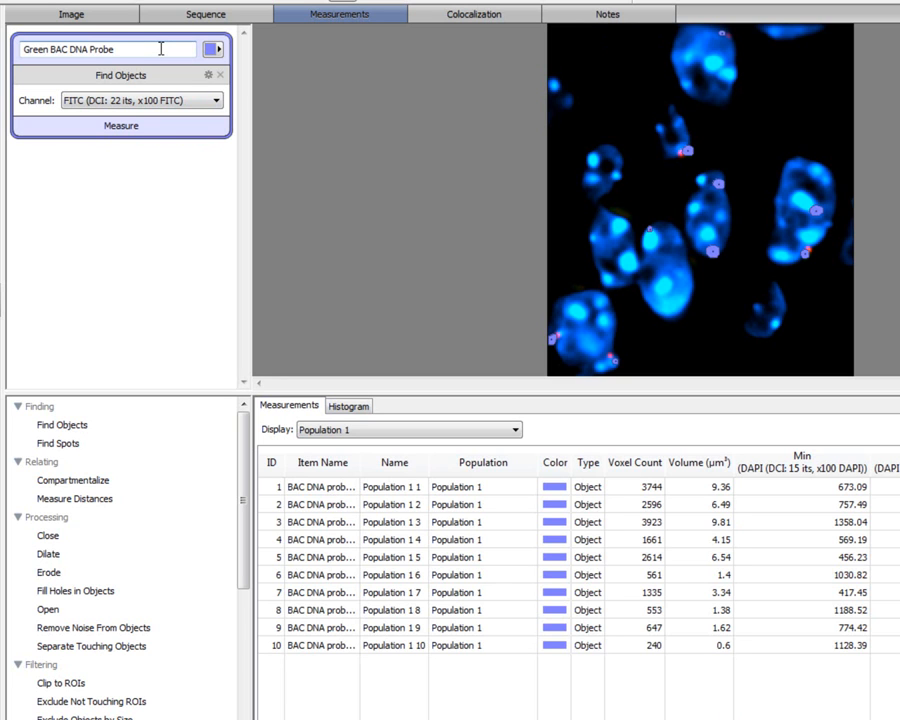
pyautogui.click(219, 50)
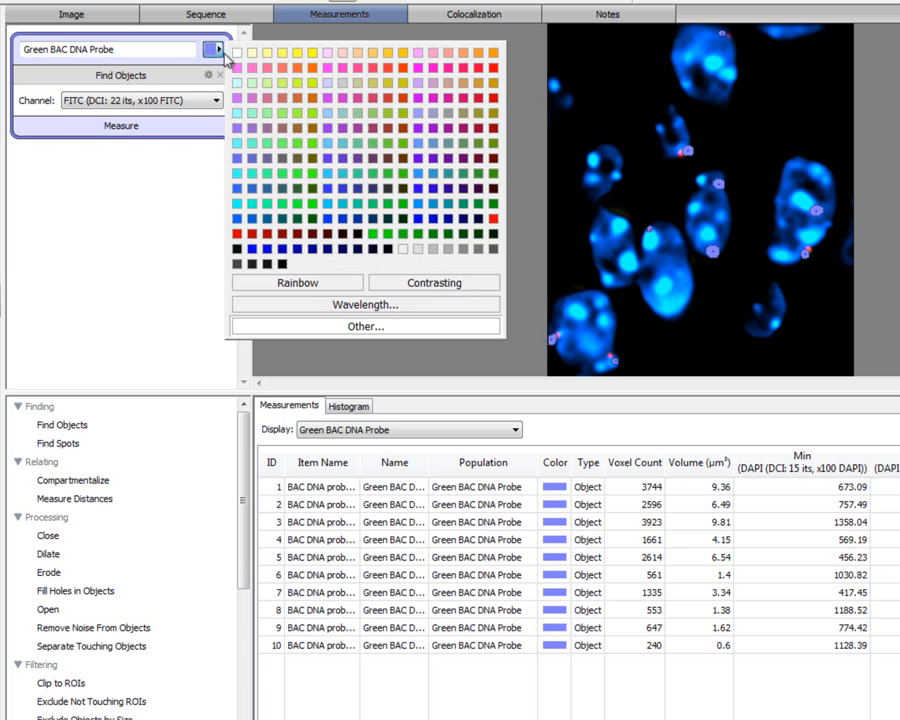
pyautogui.click(237, 68)
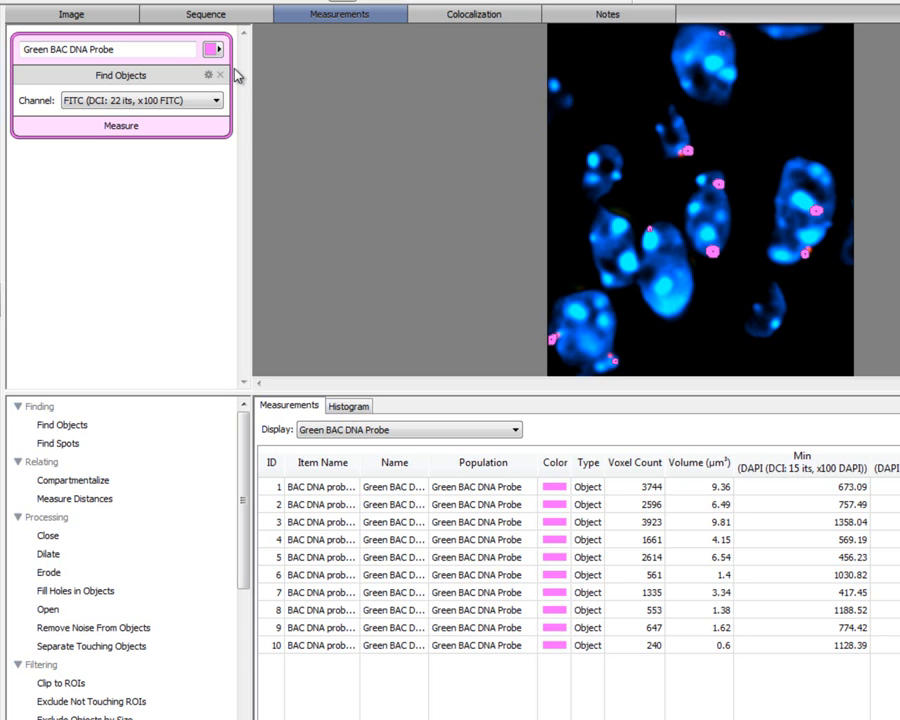
# Set the green probe population's automatic threshold offset to 59% in its Find Objects settings.
pyautogui.click(209, 76)
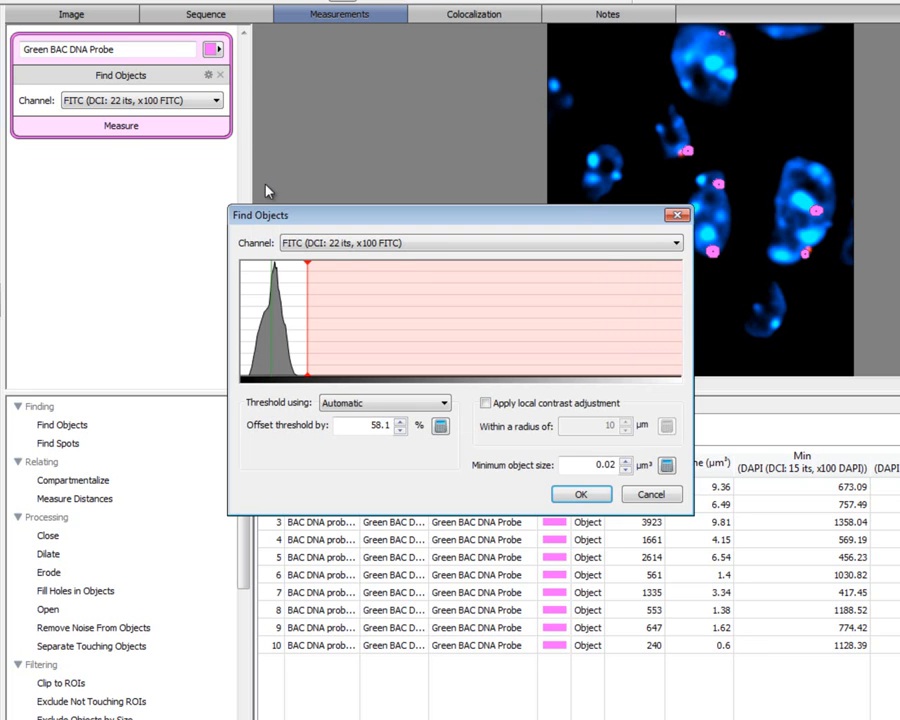
pyautogui.moveTo(306, 272)
pyautogui.moveTo(306, 272)
pyautogui.mouseDown()
pyautogui.moveTo(296, 275)
pyautogui.moveTo(308, 277)
pyautogui.mouseUp()
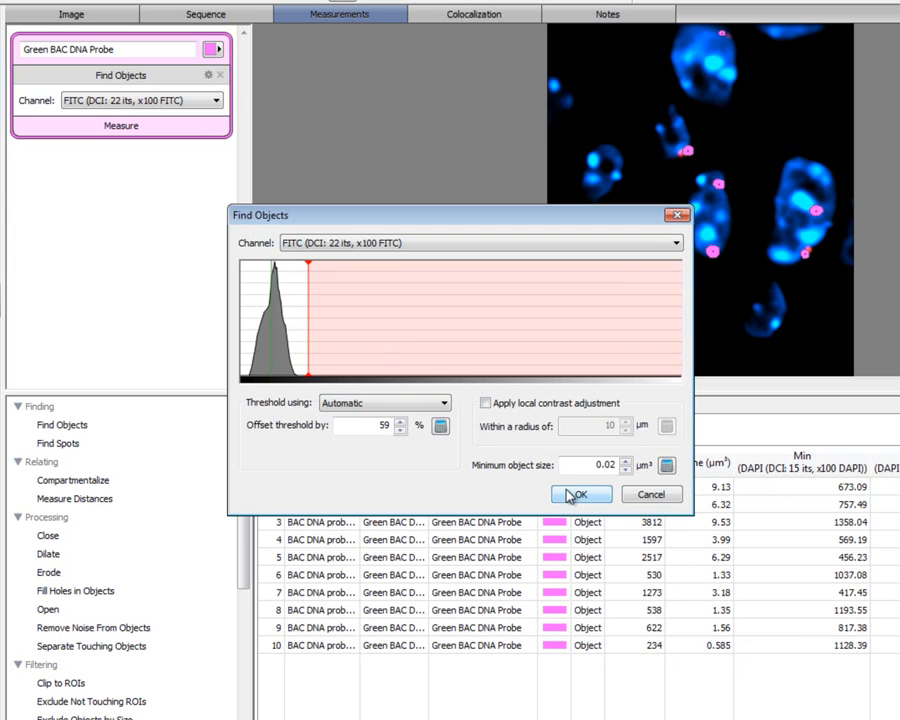
pyautogui.click(577, 495)
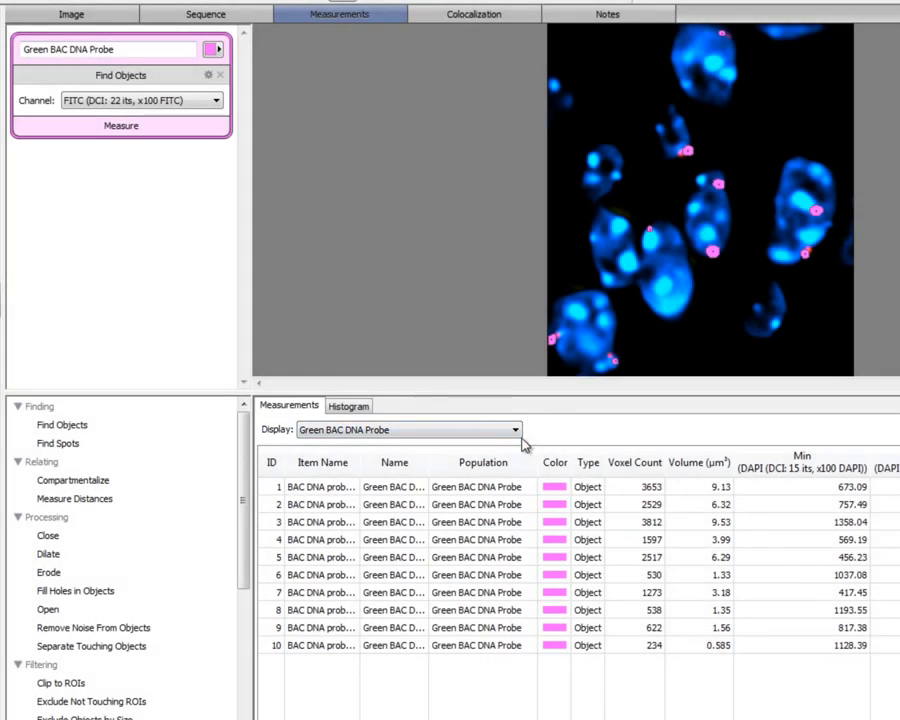
# Review the populations available for display and the measurement options of the green probe population.
pyautogui.click(516, 431)
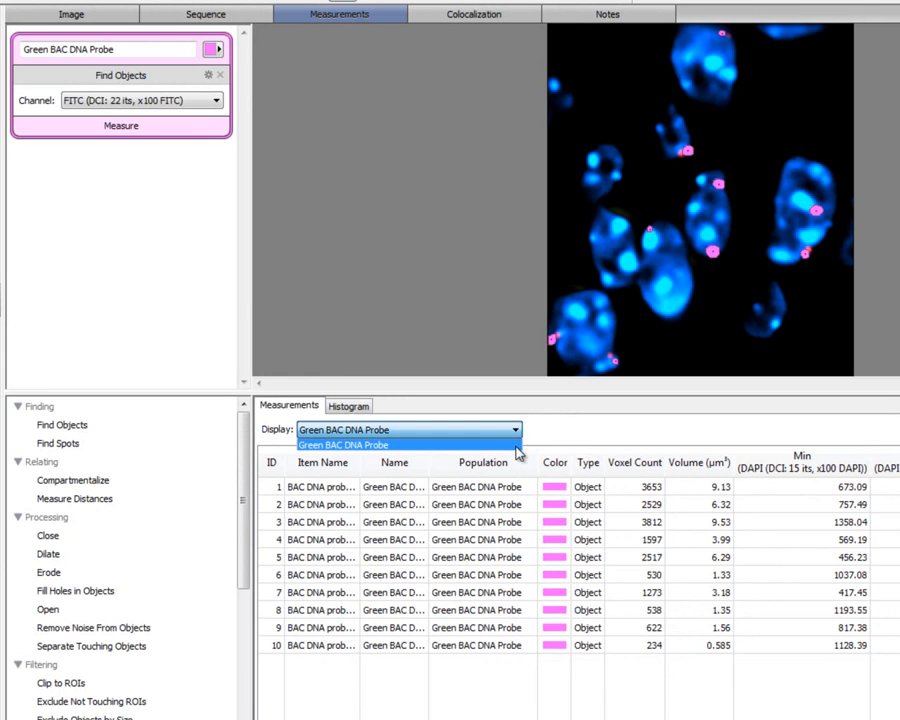
pyautogui.click(517, 446)
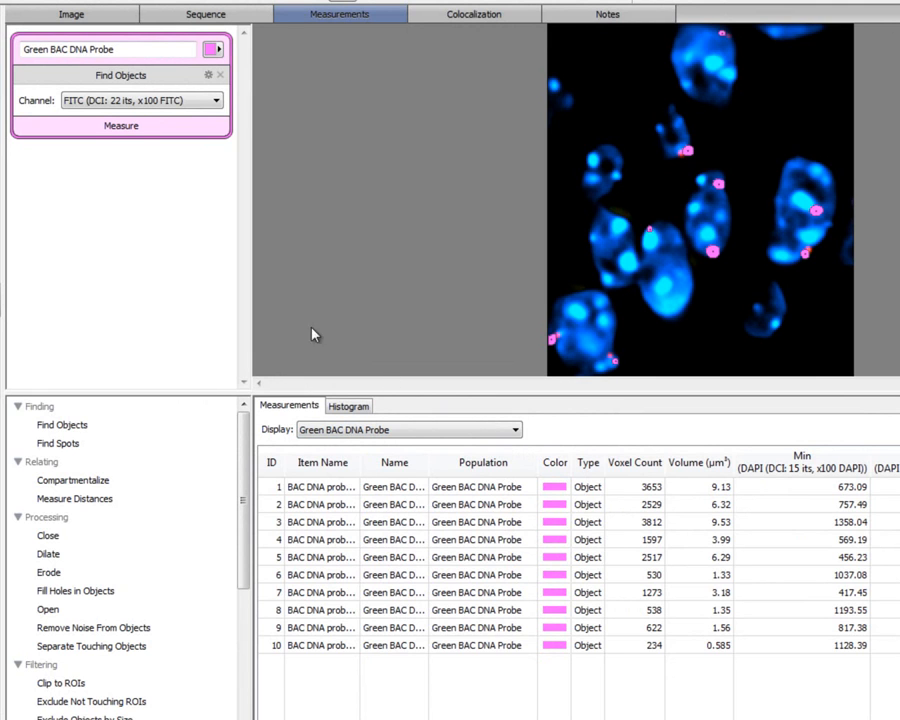
pyautogui.click(137, 131)
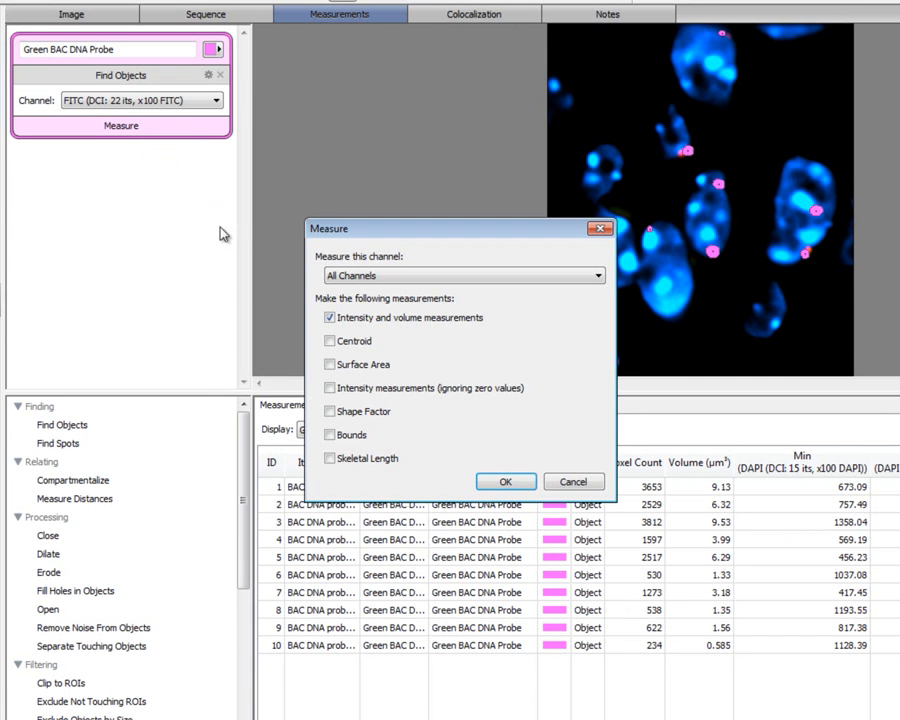
pyautogui.click(506, 482)
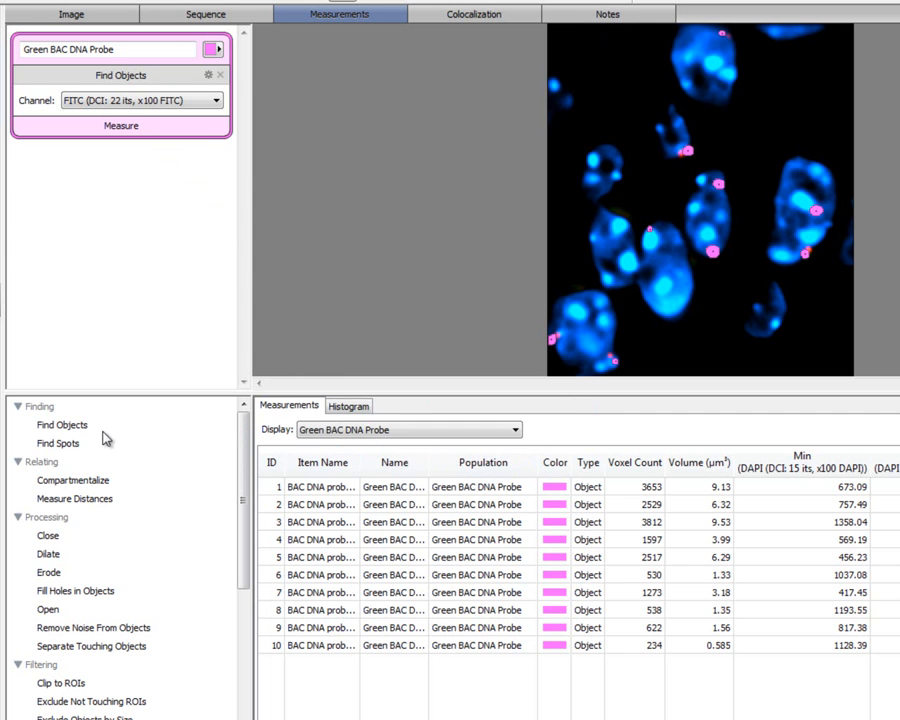
# Add a second Find Objects task below the green probe population, using channel TxRed (DCI: 12 its, x100 TXRED).
pyautogui.moveTo(85, 384); pyautogui.dragTo(111, 211)
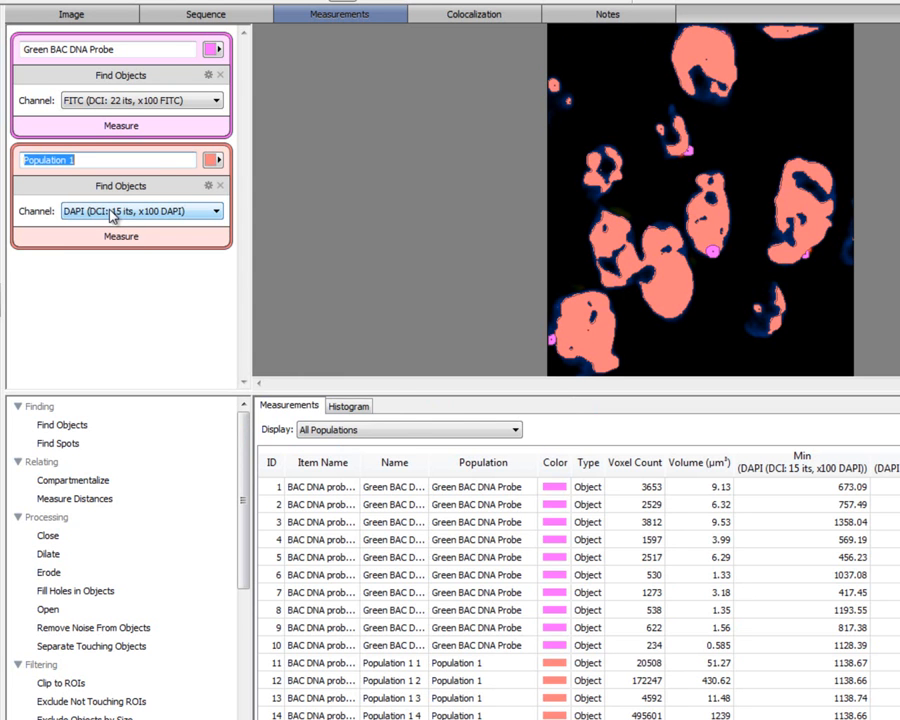
pyautogui.click(207, 211)
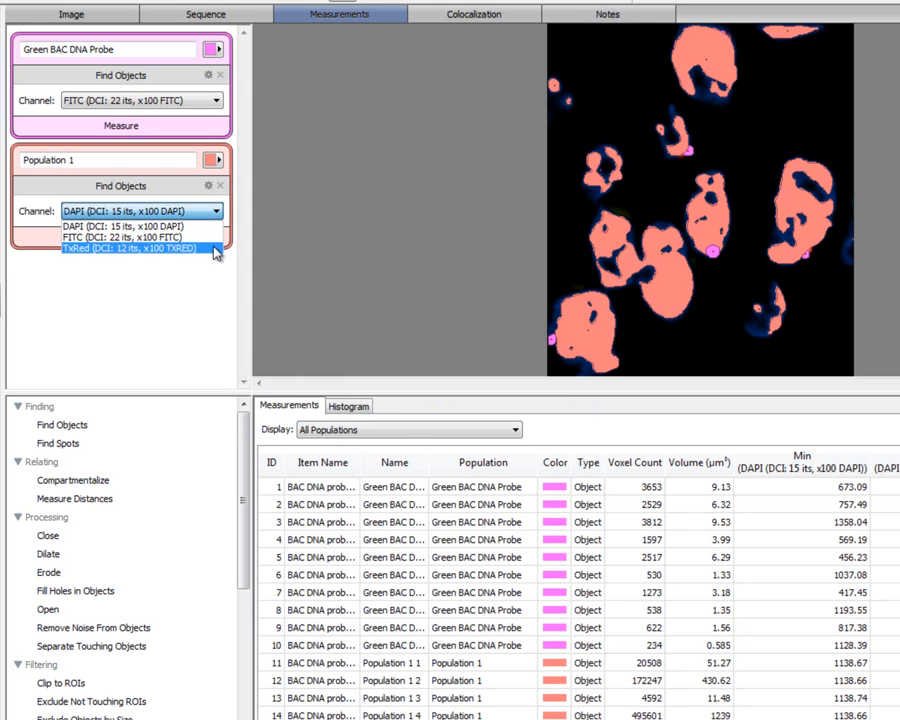
pyautogui.click(200, 248)
# Name the TxRed population "Red BAC DNA Probe".
pyautogui.click(168, 160)
pyautogui.press('BackSpace')
pyautogui.press('BackSpace')
pyautogui.press('BackSpace')
pyautogui.press('BackSpace')
pyautogui.press('BackSpace')
pyautogui.press('BackSpace')
pyautogui.press('BackSpace')
pyautogui.press('BackSpace')
pyautogui.press('BackSpace')
pyautogui.press('BackSpace')
pyautogui.press('BackSpace')
pyautogui.press('BackSpace')
pyautogui.write('Red BAC DNA Probe')
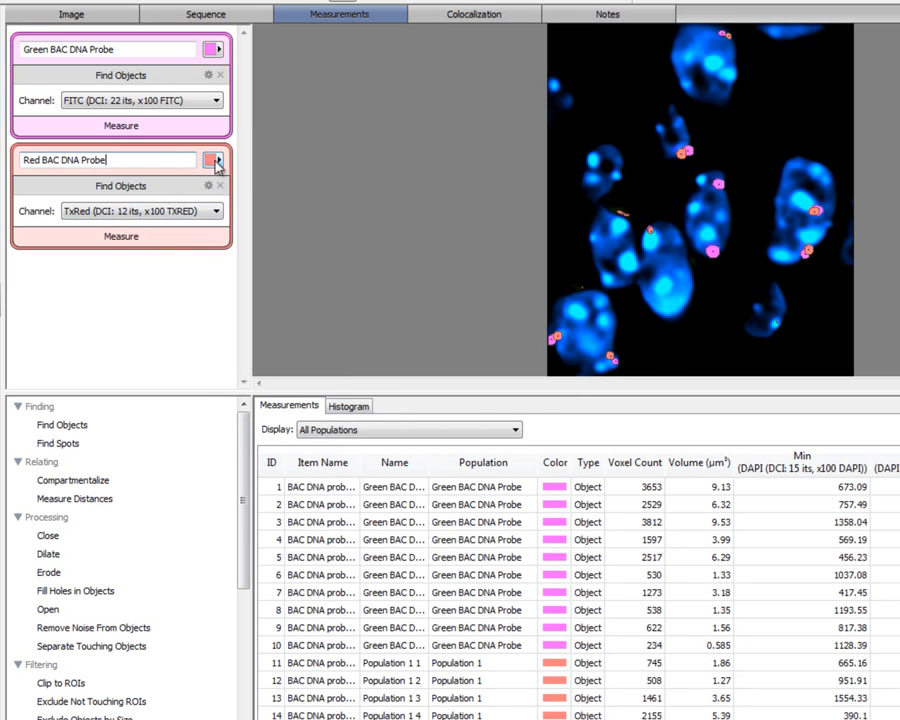
# Color the red probe population yellow and display All Populations in the measurements table.
pyautogui.click(218, 160)
pyautogui.click(279, 165)
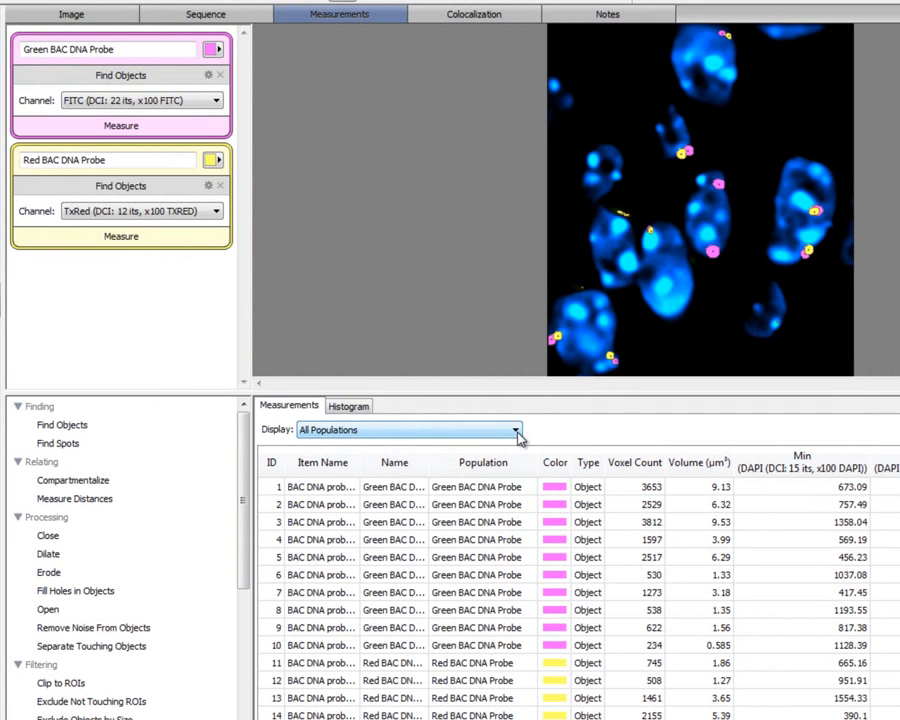
pyautogui.click(516, 432)
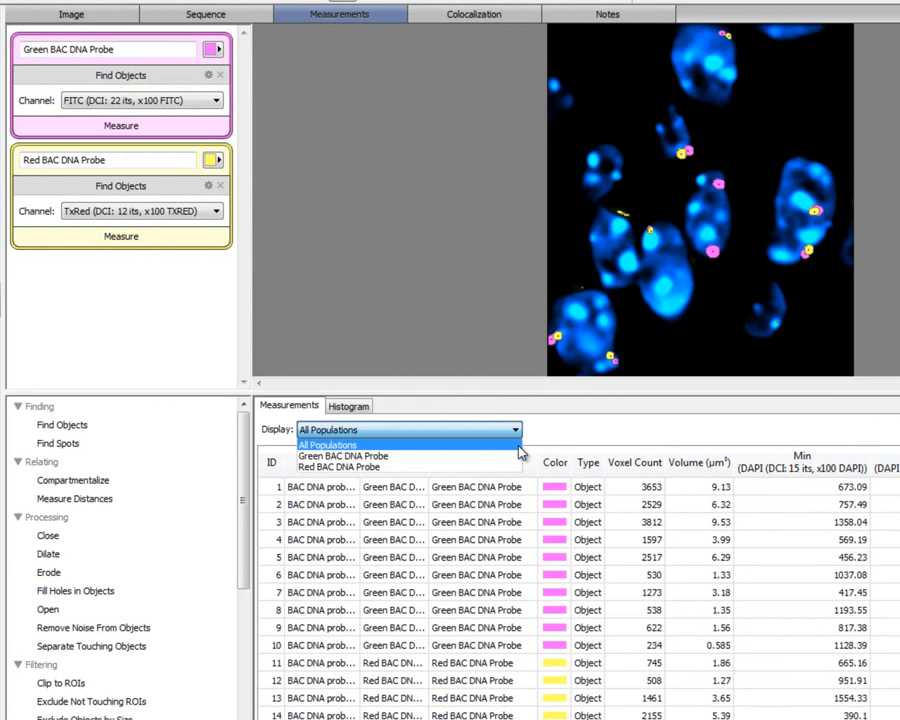
pyautogui.click(519, 447)
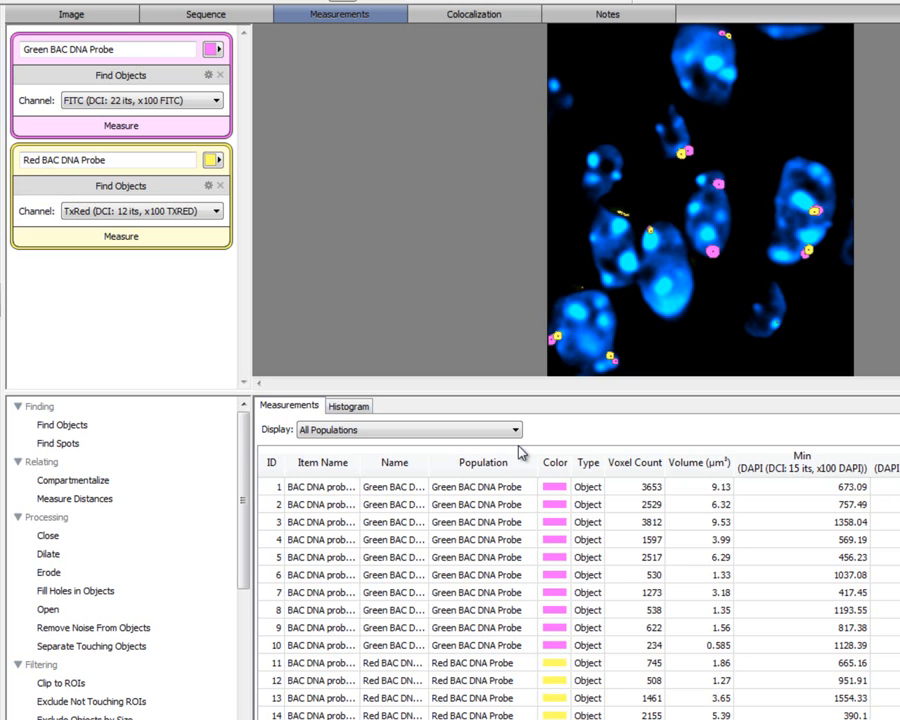
# Add a third Find Objects population on the DAPI channel, named "DNA" and colored orange-brown.
pyautogui.moveTo(85, 425); pyautogui.dragTo(104, 362)
pyautogui.click(148, 271)
pyautogui.press('BackSpace')
pyautogui.press('BackSpace')
pyautogui.press('BackSpace')
pyautogui.press('BackSpace')
pyautogui.press('BackSpace')
pyautogui.press('BackSpace')
pyautogui.press('BackSpace')
pyautogui.press('BackSpace')
pyautogui.press('BackSpace')
pyautogui.press('BackSpace')
pyautogui.press('BackSpace')
pyautogui.press('BackSpace')
pyautogui.write('DNA')
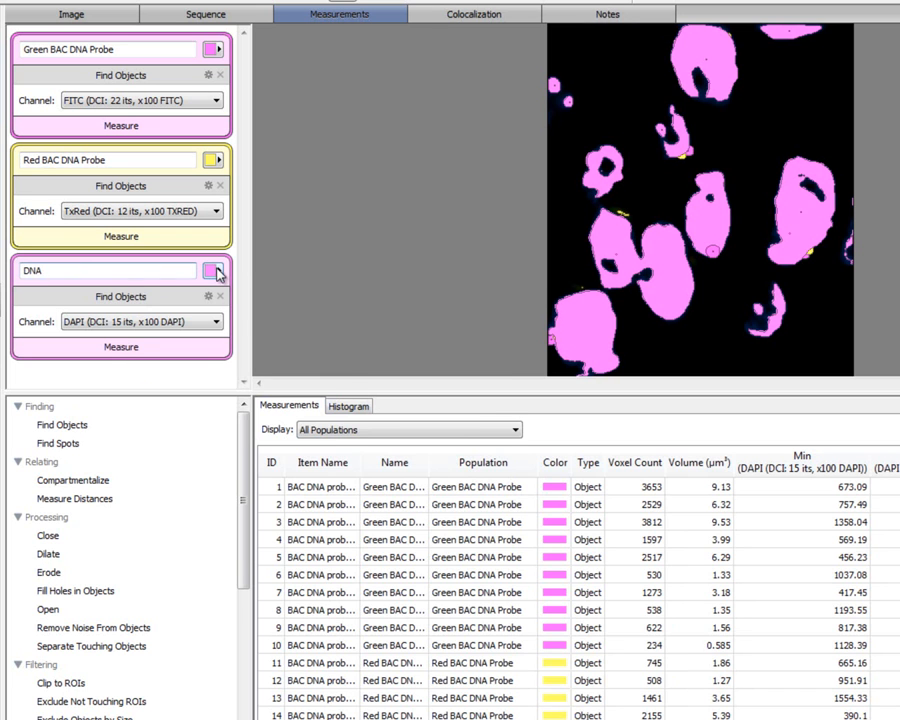
pyautogui.click(212, 271)
pyautogui.click(296, 323)
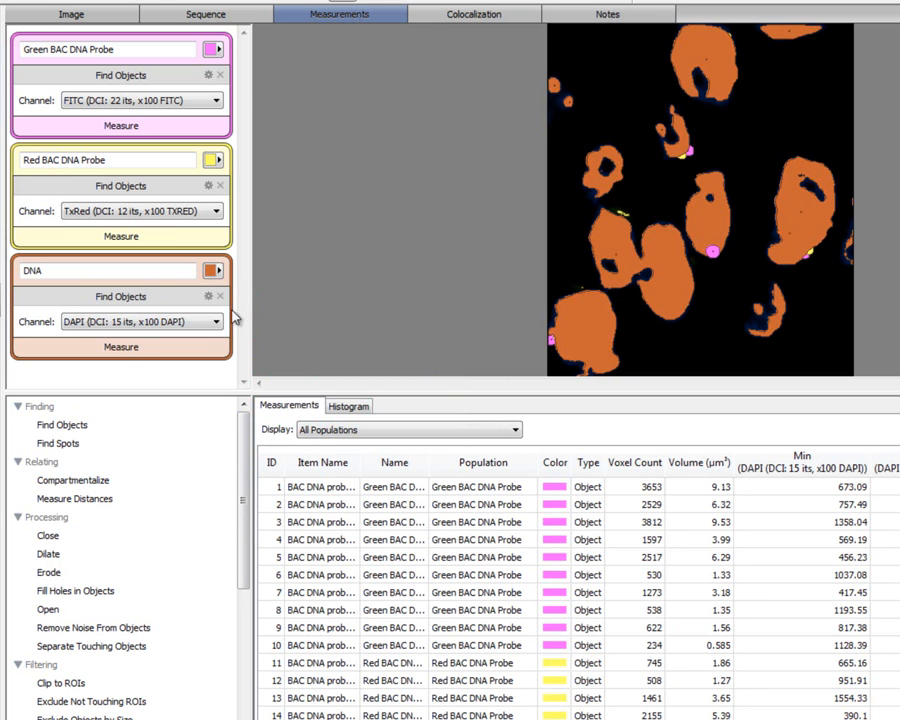
# Set the DNA population's minimum object size to 50 µm³ in its Find Objects settings.
pyautogui.click(209, 298)
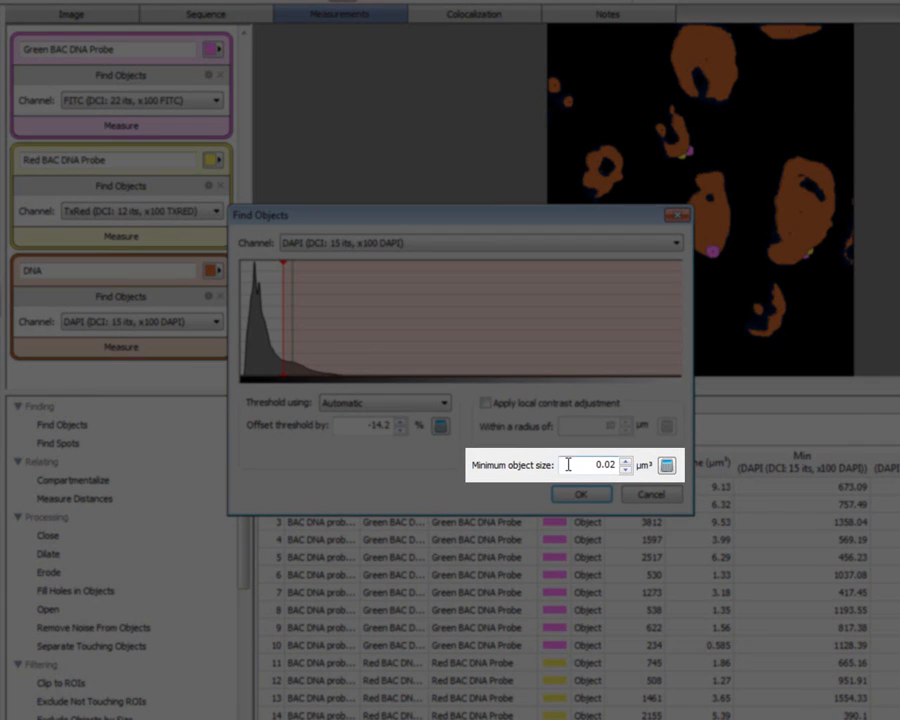
pyautogui.moveTo(580, 464); pyautogui.dragTo(628, 474)
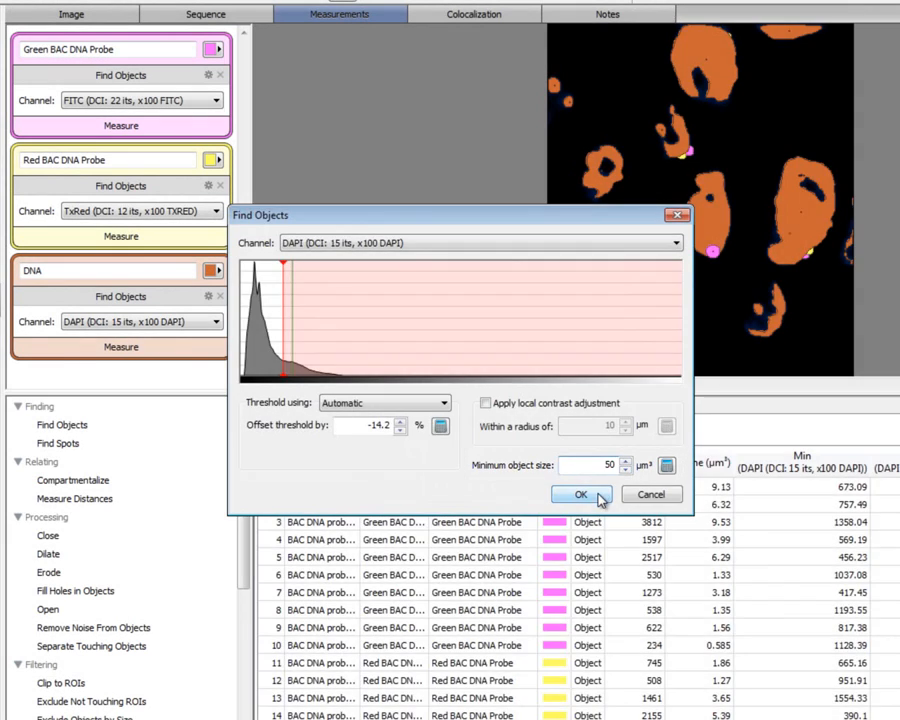
pyautogui.click(595, 497)
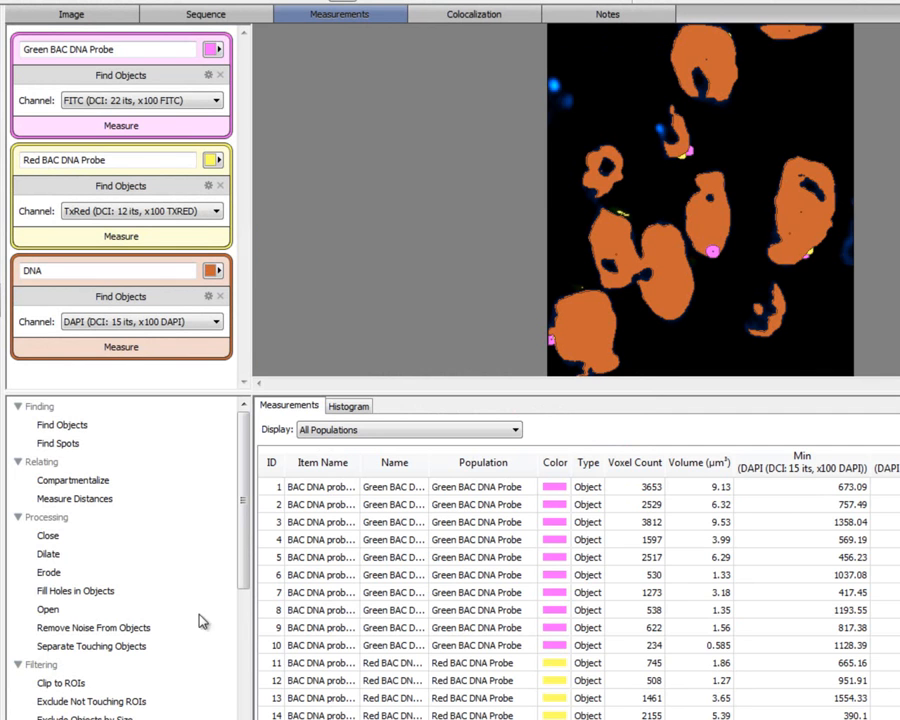
# Add Separate Touching Objects to the DNA population with an object size guide of 400 µm³.
pyautogui.moveTo(137, 652); pyautogui.dragTo(155, 340)
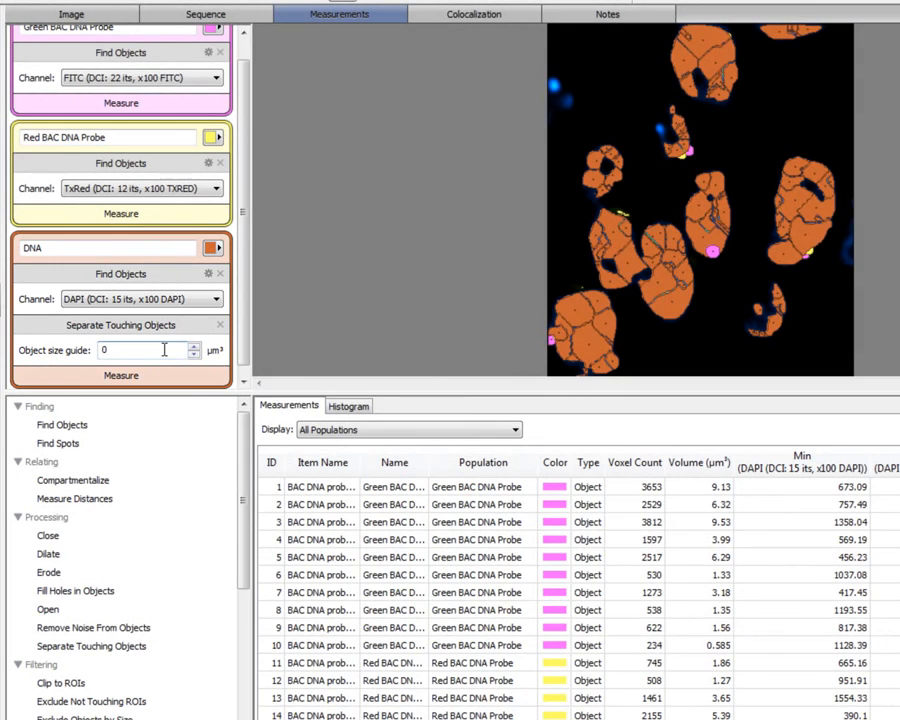
pyautogui.click(164, 350)
pyautogui.press('BackSpace')
pyautogui.write('400')
pyautogui.press('Return')
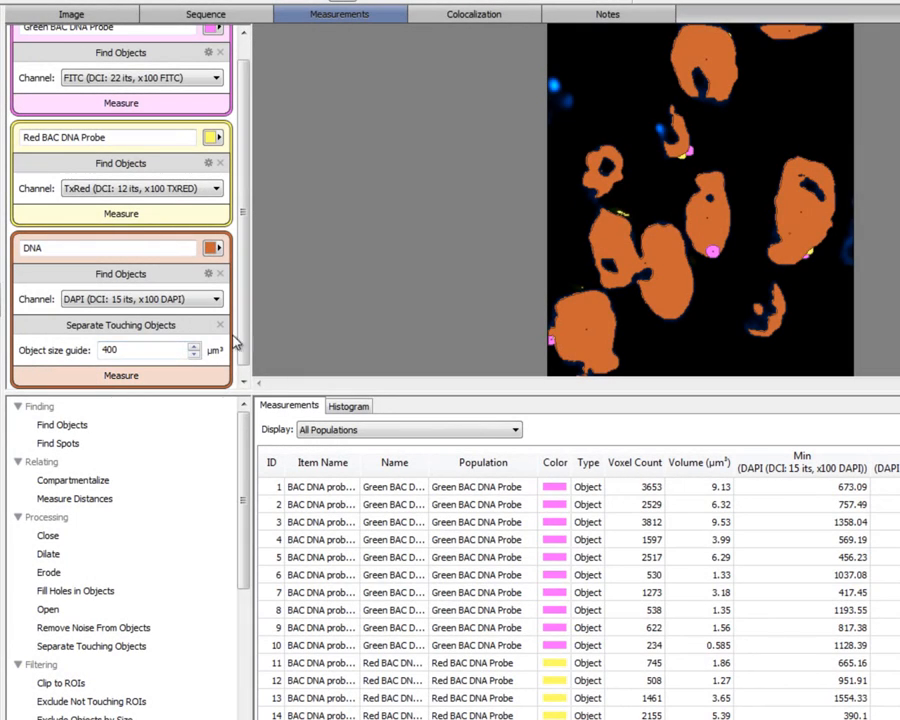
pyautogui.moveTo(245, 333); pyautogui.dragTo(246, 366)
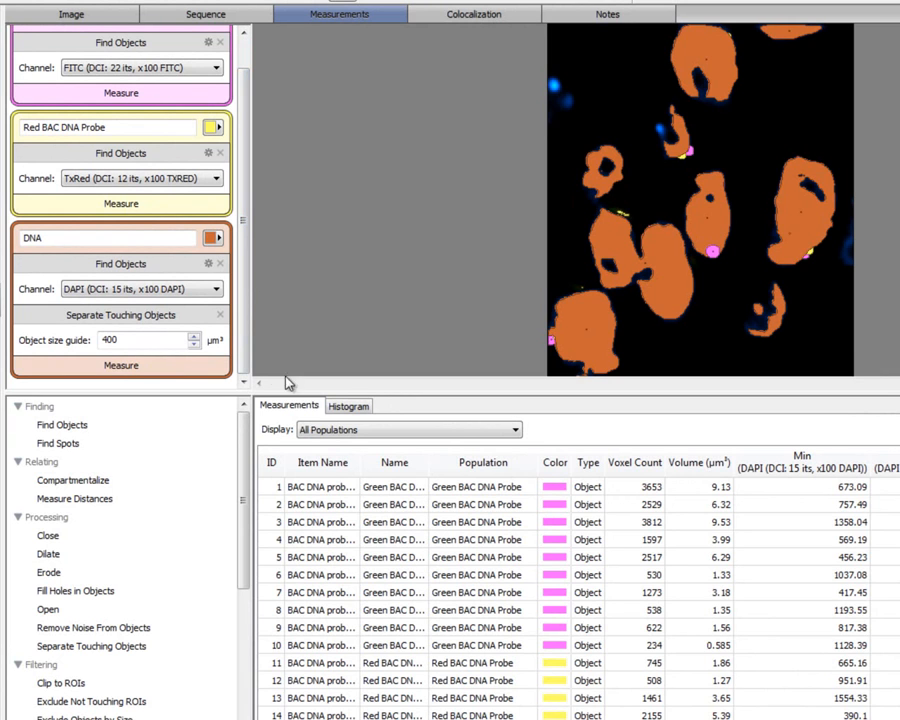
# Display only the DNA population in the measurements table and highlight its objects one by one, from DNA 1 to DNA 10.
pyautogui.click(519, 431)
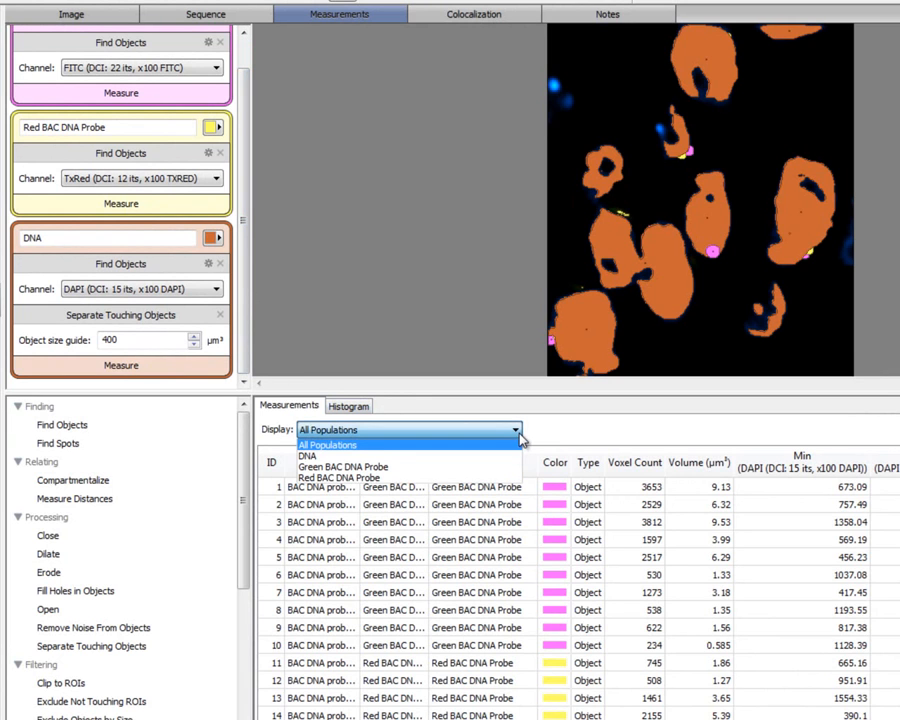
pyautogui.click(518, 457)
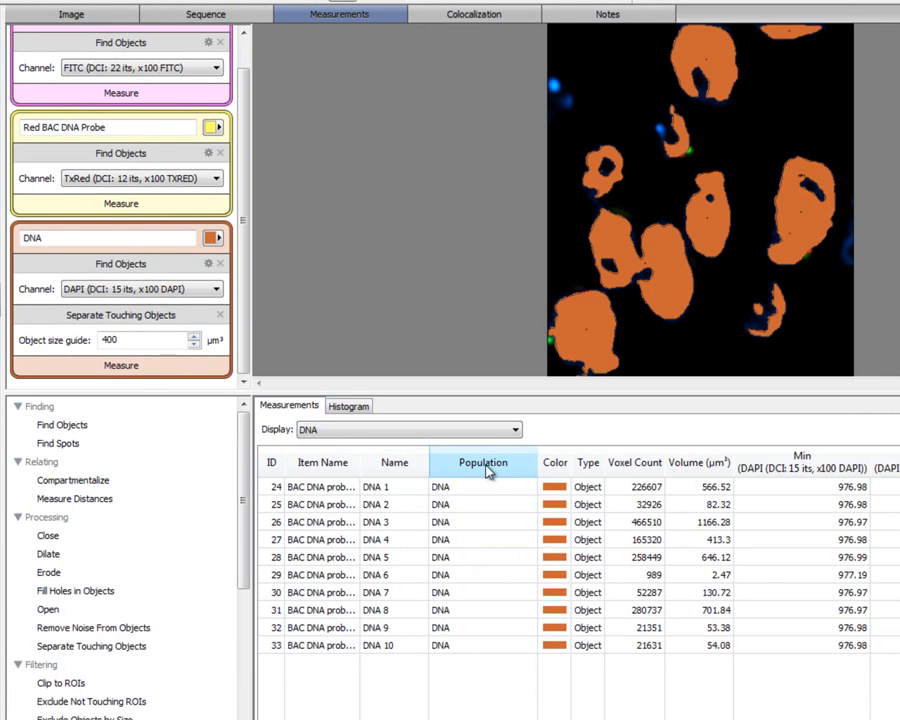
pyautogui.click(410, 492)
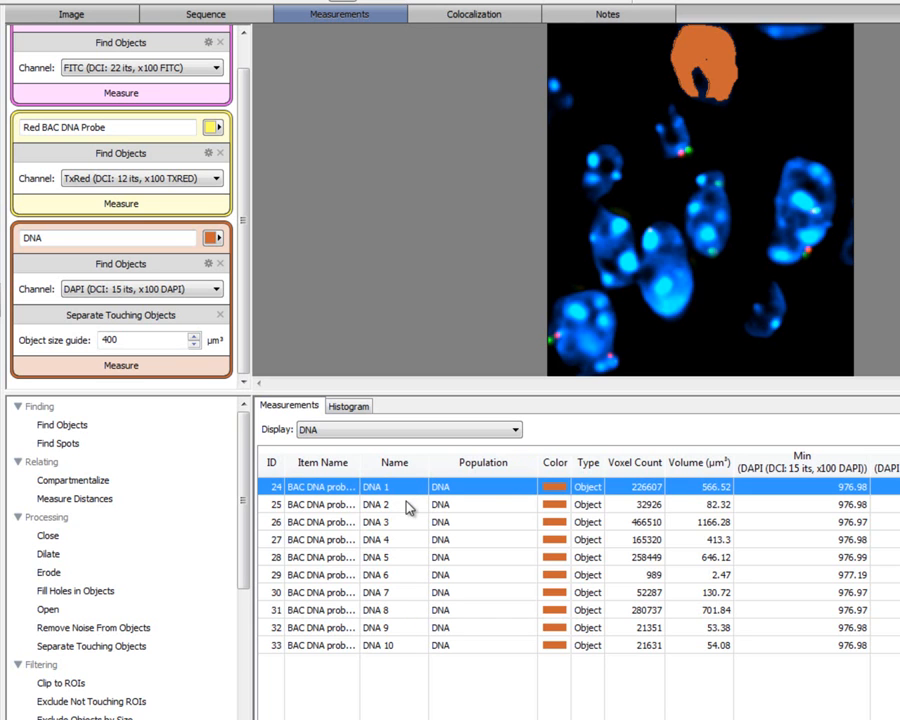
pyautogui.click(408, 506)
pyautogui.click(407, 522)
pyautogui.click(406, 541)
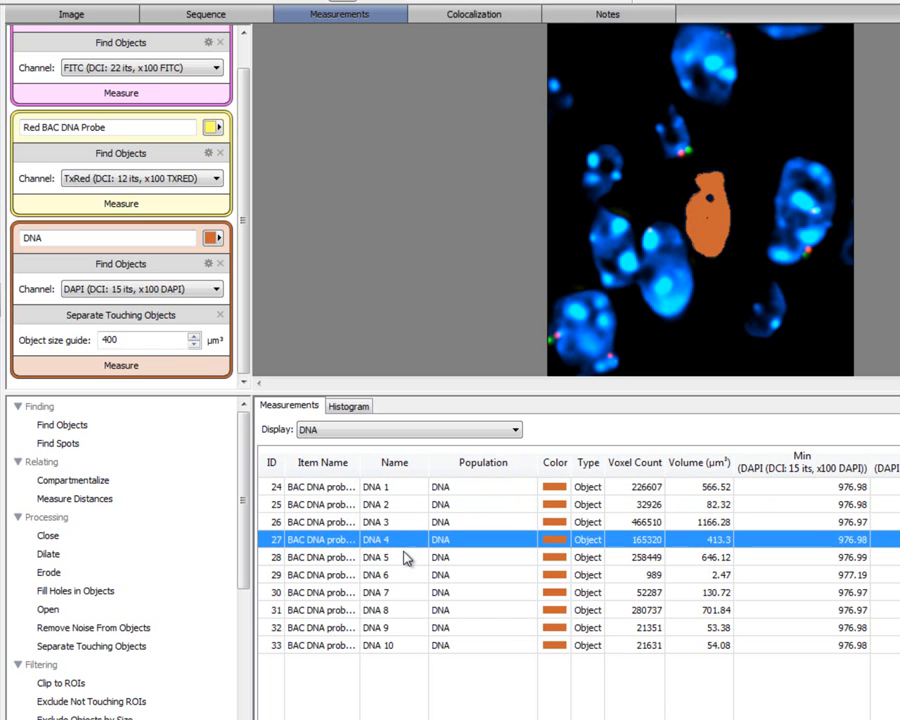
pyautogui.click(404, 558)
pyautogui.click(404, 575)
pyautogui.click(404, 594)
pyautogui.click(403, 611)
pyautogui.click(403, 628)
pyautogui.click(404, 646)
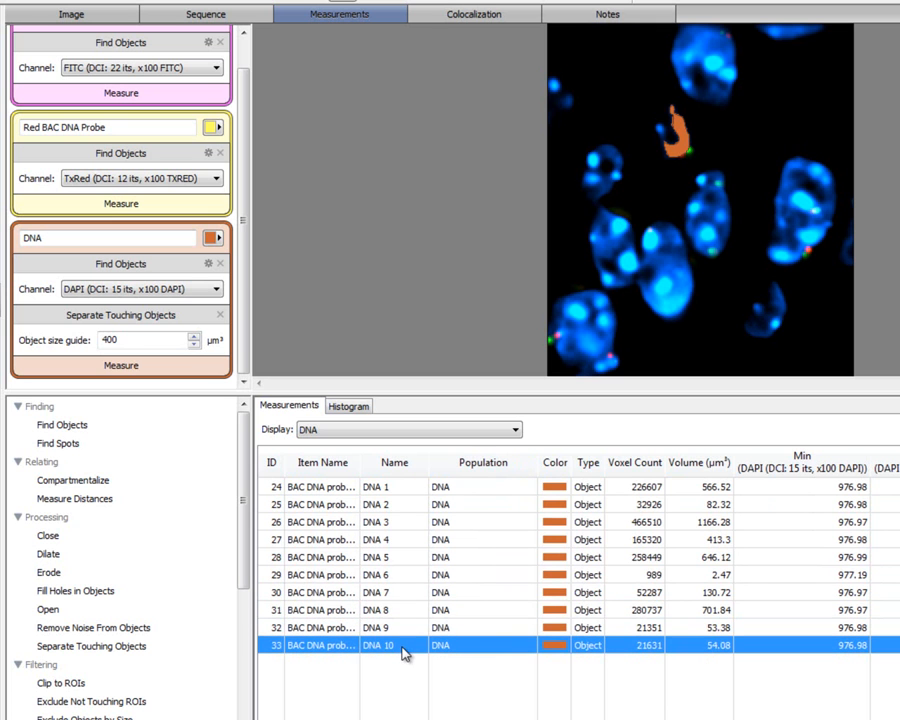